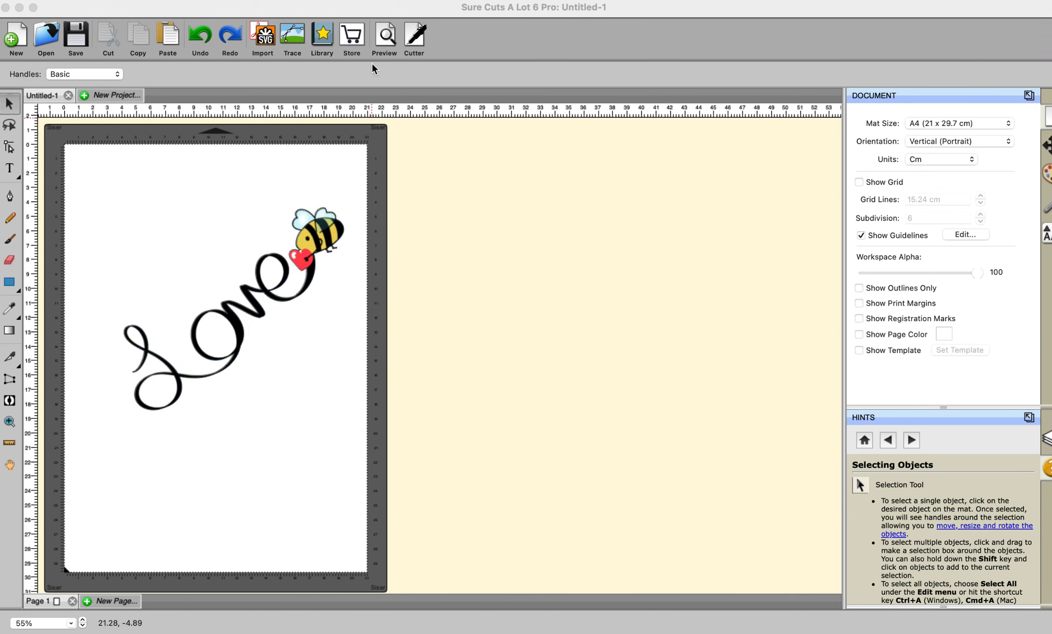
Preview the artwork, toggling Show Cut Lines and Show Printable off and on to compare the cut outline with the print
left_click(384, 39)
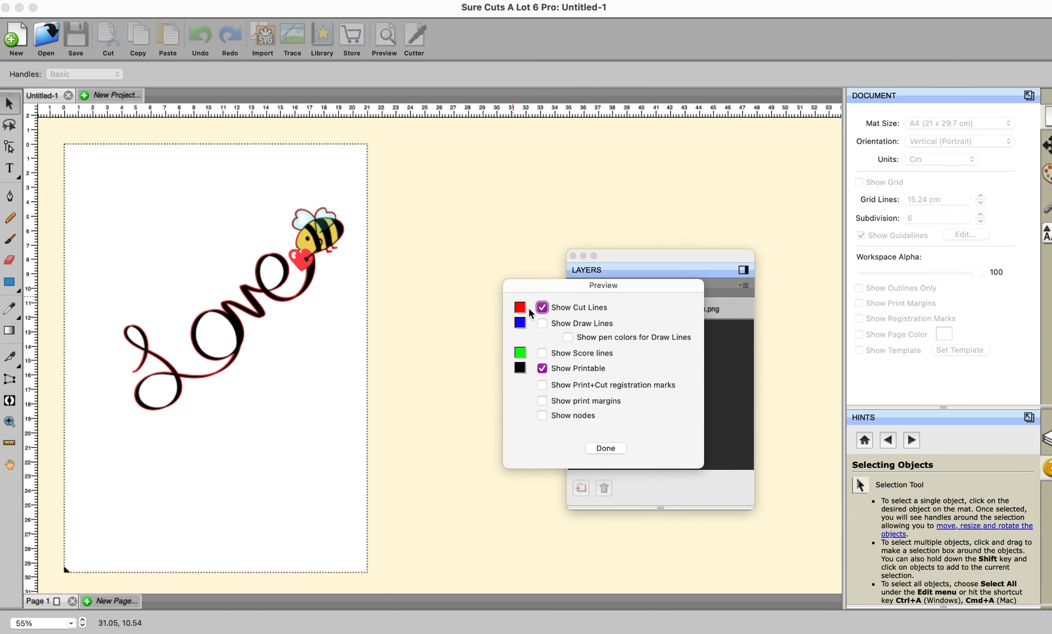
left_click(542, 307)
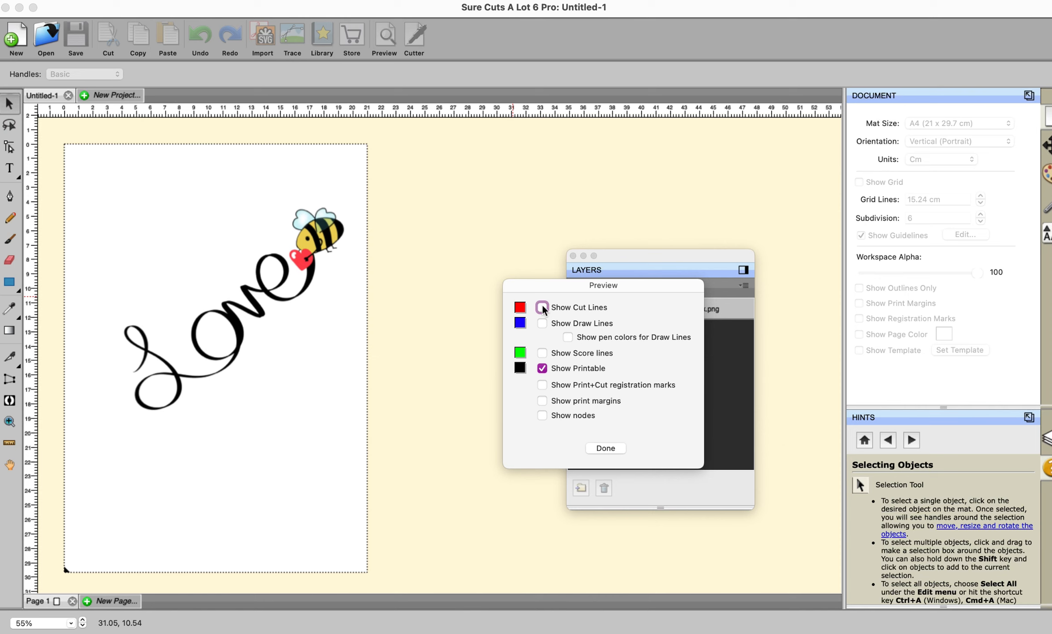
left_click(541, 307)
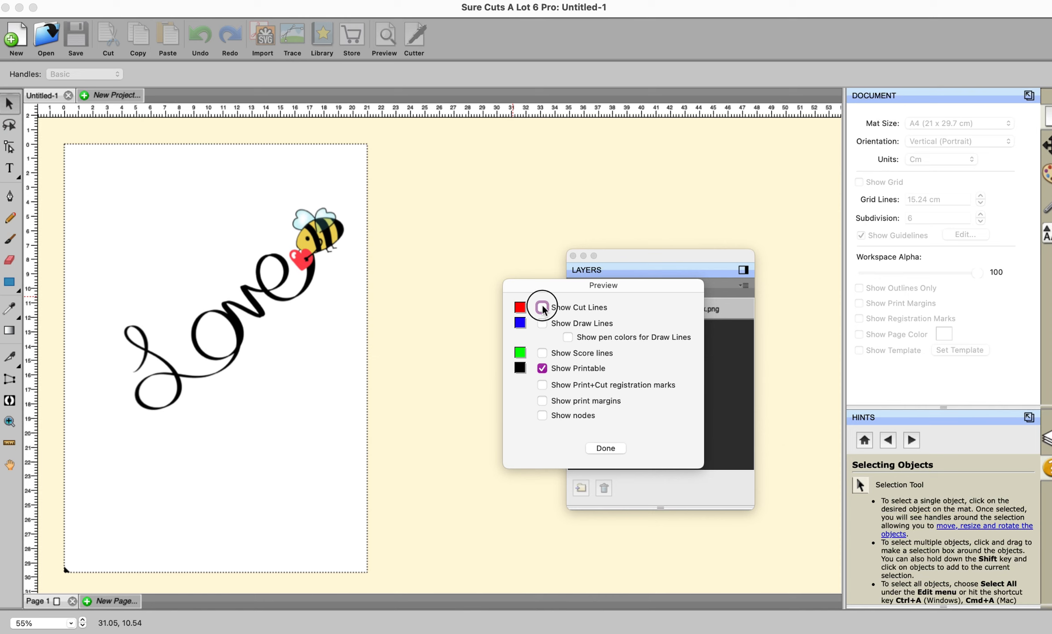
left_click(543, 368)
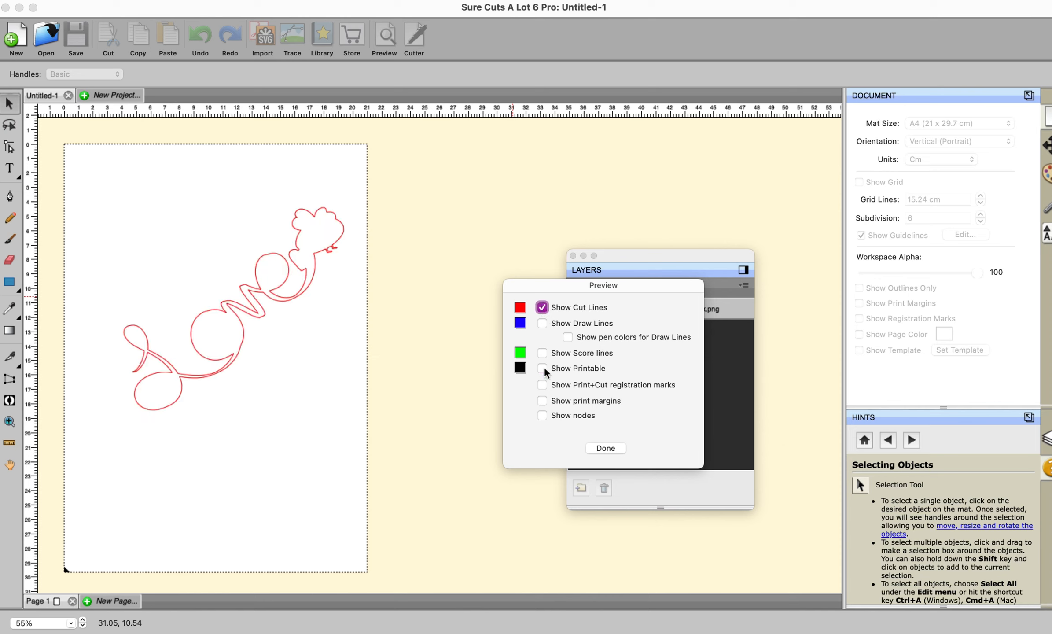
left_click(543, 369)
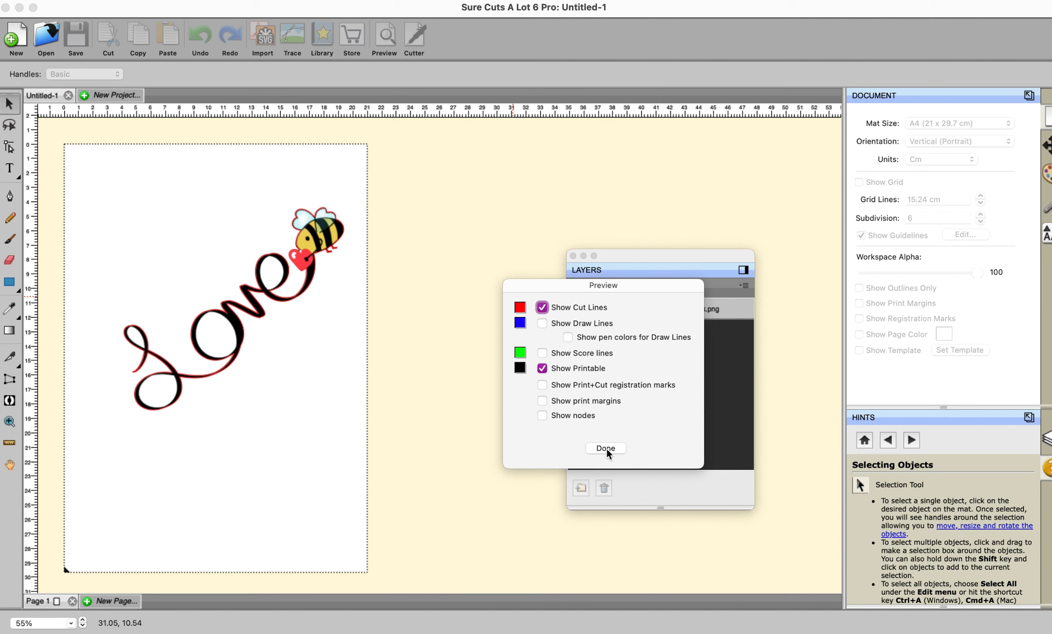
left_click(605, 448)
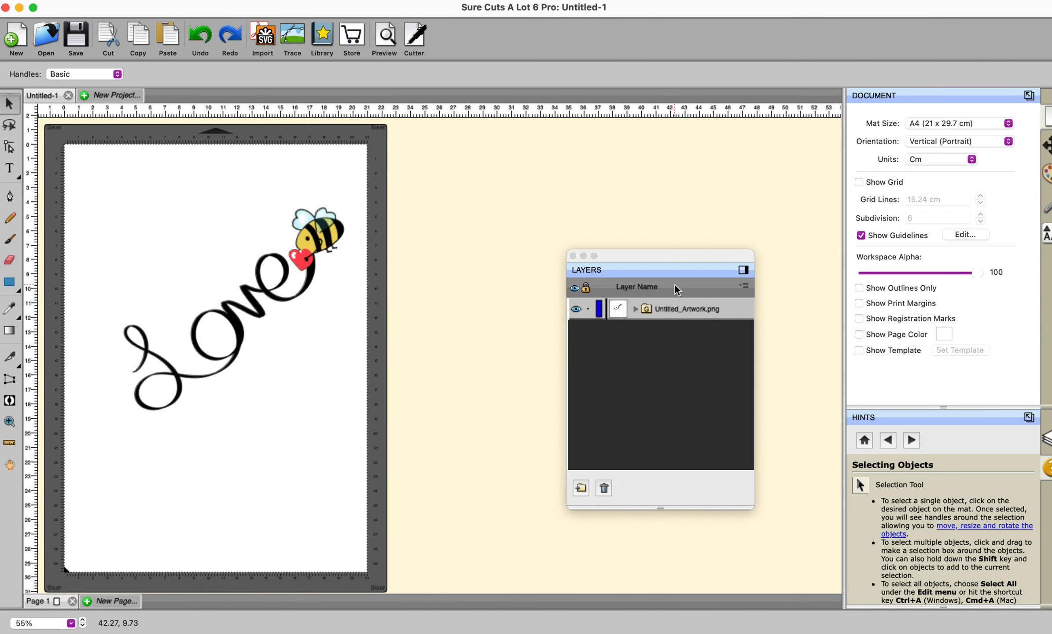
Expand the Untitled_Artwork.png group in the layers, select the whole artwork and ungroup it into its Cut and Print layers
left_click(635, 308)
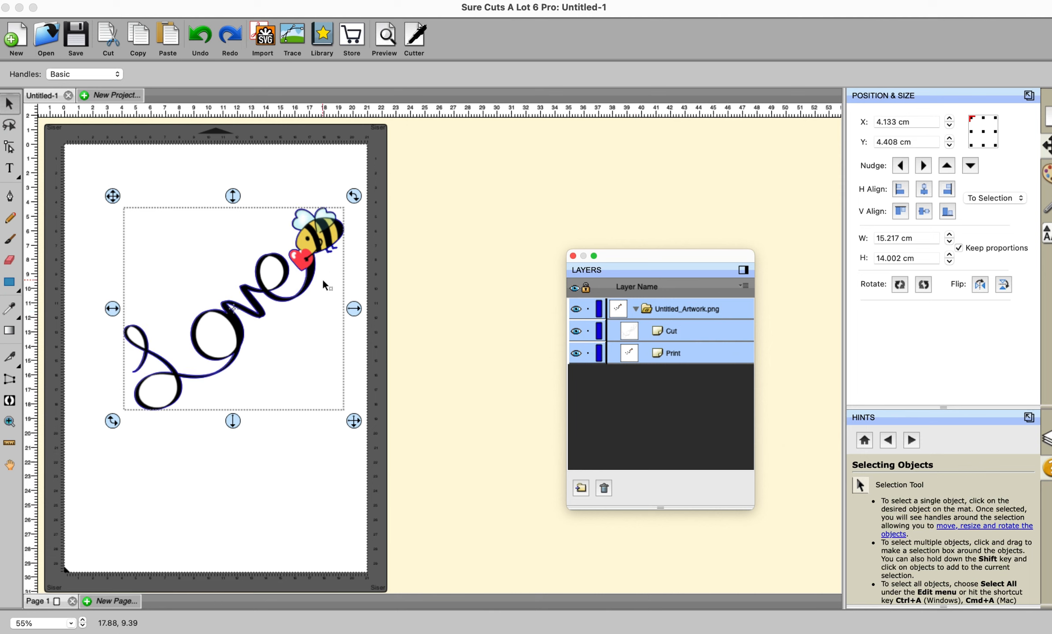
left_click(403, 301)
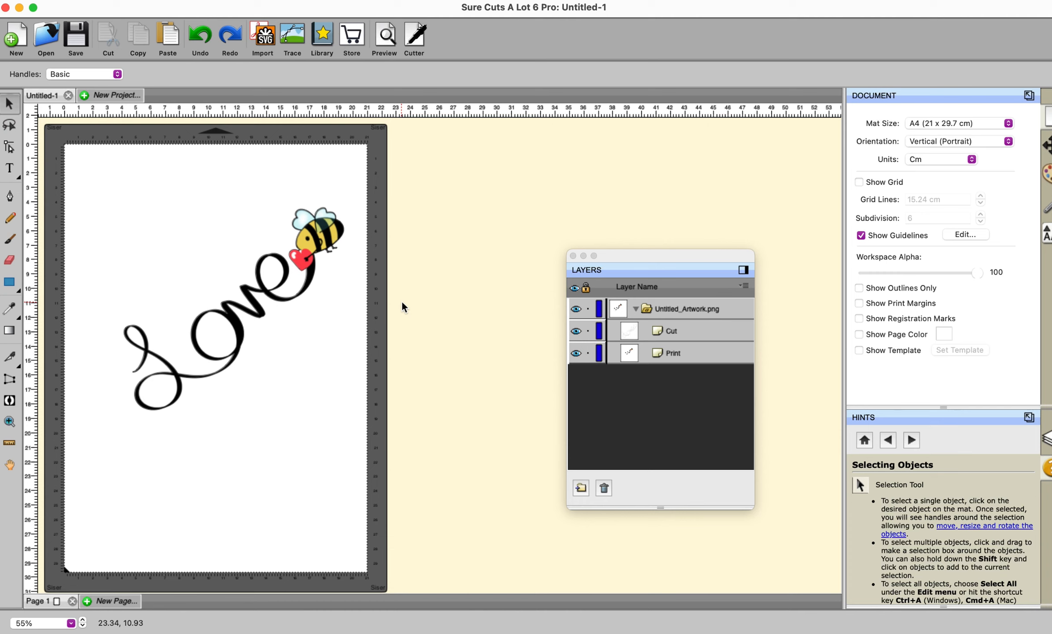
left_click(156, 3)
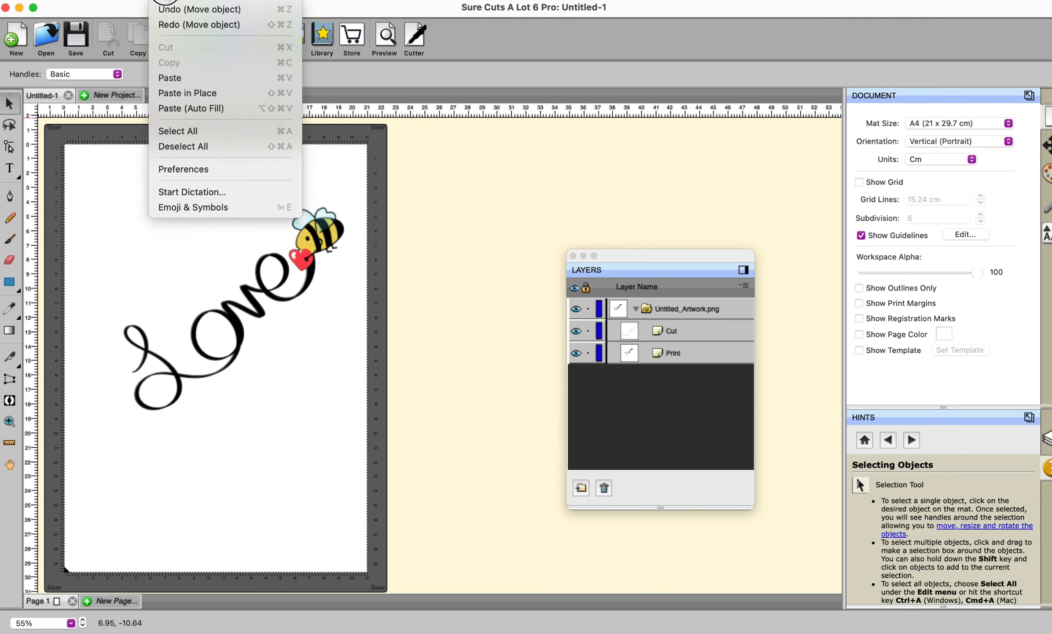
left_click(171, 131)
right_click(250, 304)
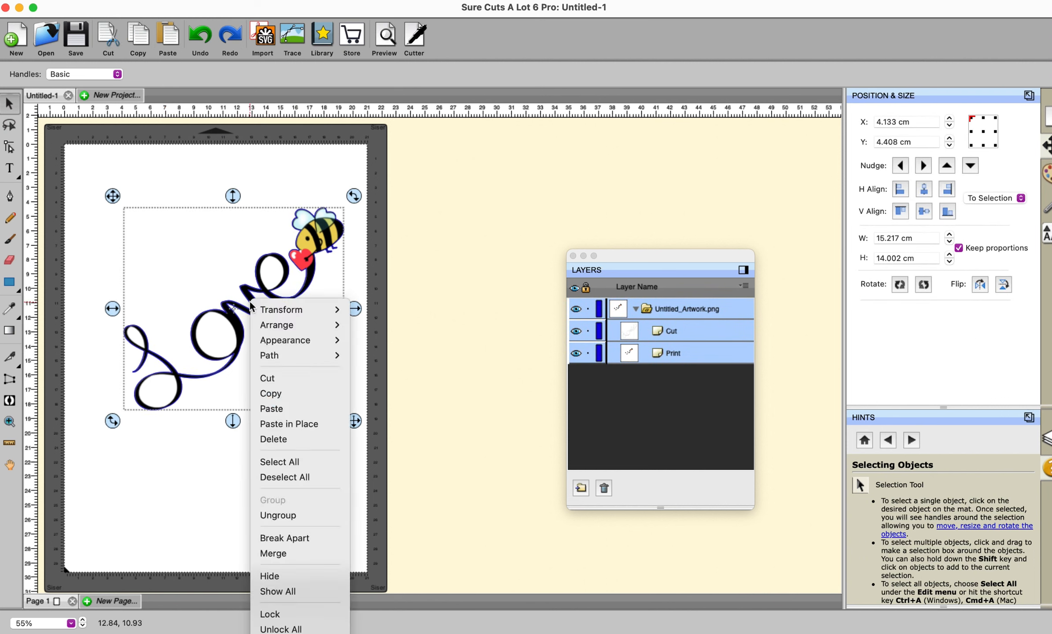
left_click(271, 518)
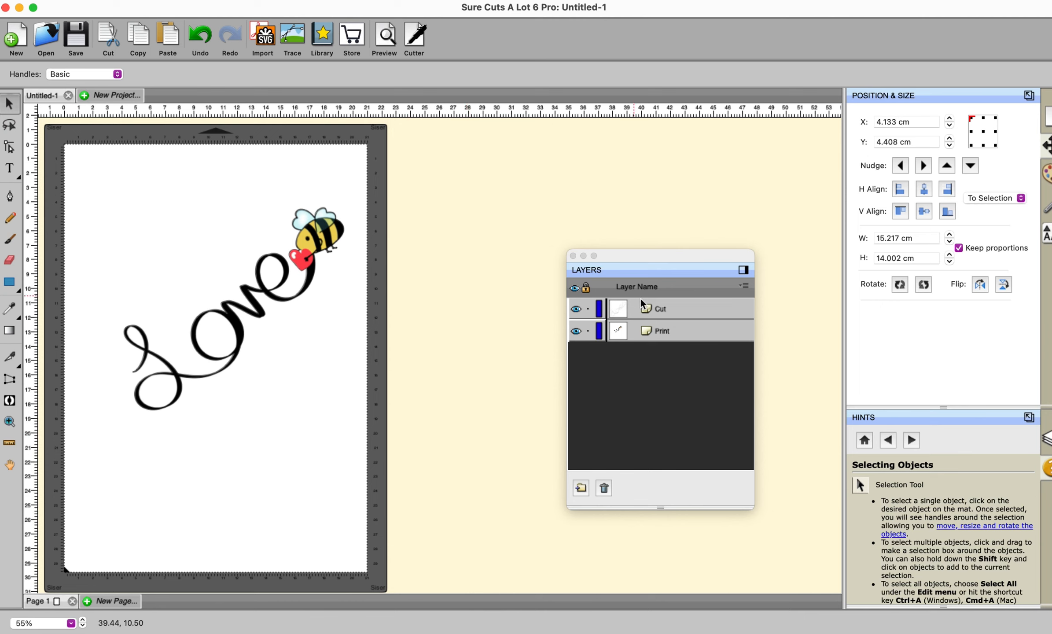
Erase the cut lines around the Love lettering on the Cut layer with the 4.1 cm circular Eraser, keeping the bee-and-heart outline
left_click(645, 308)
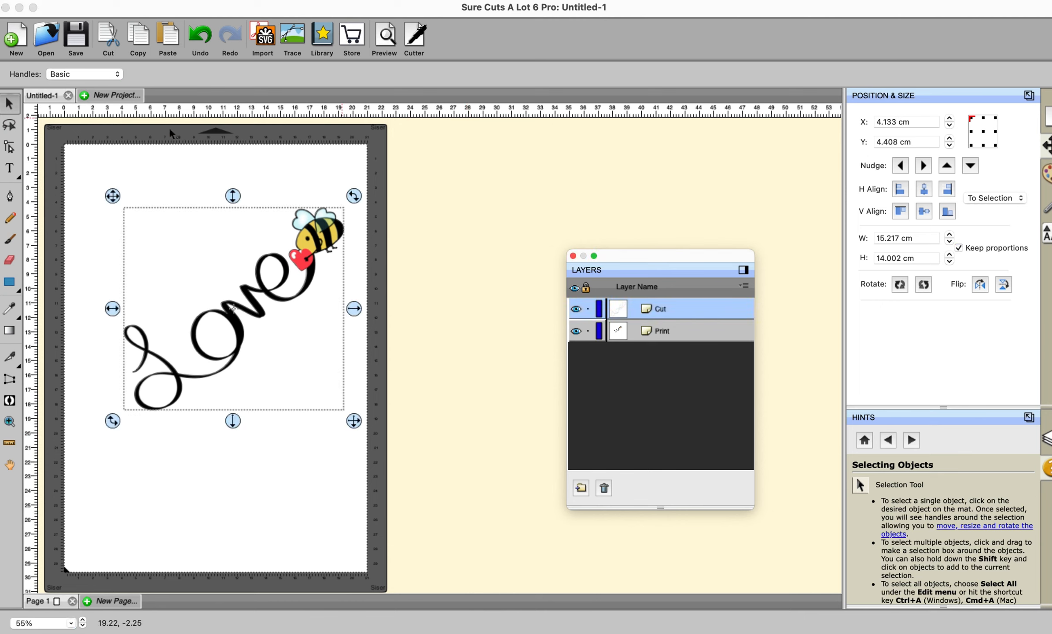
left_click(11, 261)
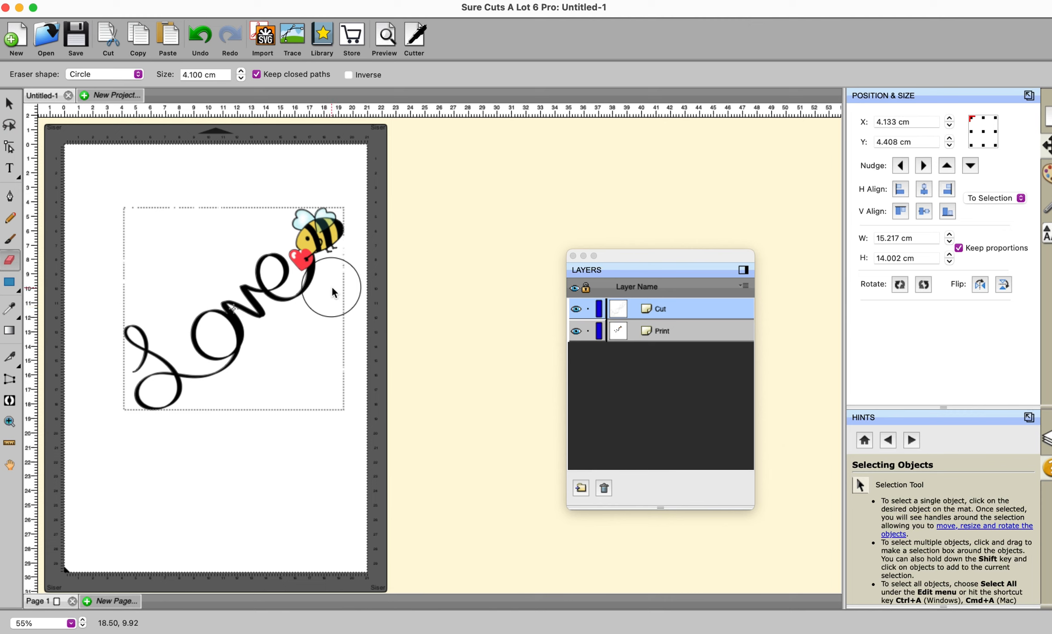
mouse_move(331, 288)
left_mouse_down()
mouse_move(304, 310)
mouse_move(288, 308)
mouse_move(268, 303)
mouse_move(264, 277)
mouse_move(219, 330)
mouse_move(211, 374)
mouse_move(222, 349)
mouse_move(165, 390)
mouse_move(143, 380)
mouse_move(134, 324)
mouse_move(197, 395)
mouse_move(176, 327)
mouse_move(184, 307)
left_mouse_up()
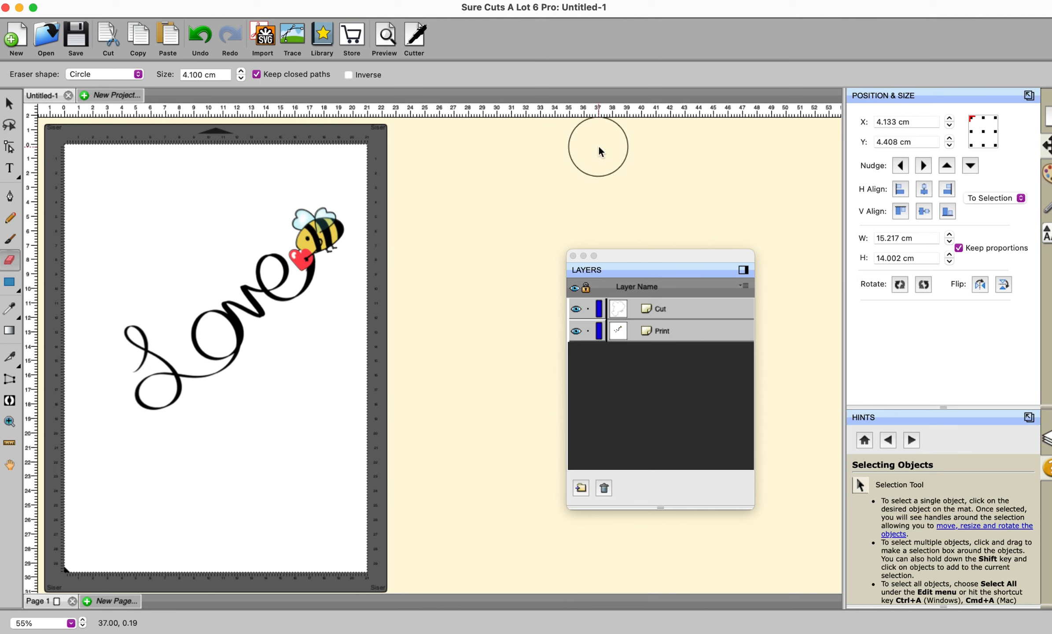
left_click(11, 104)
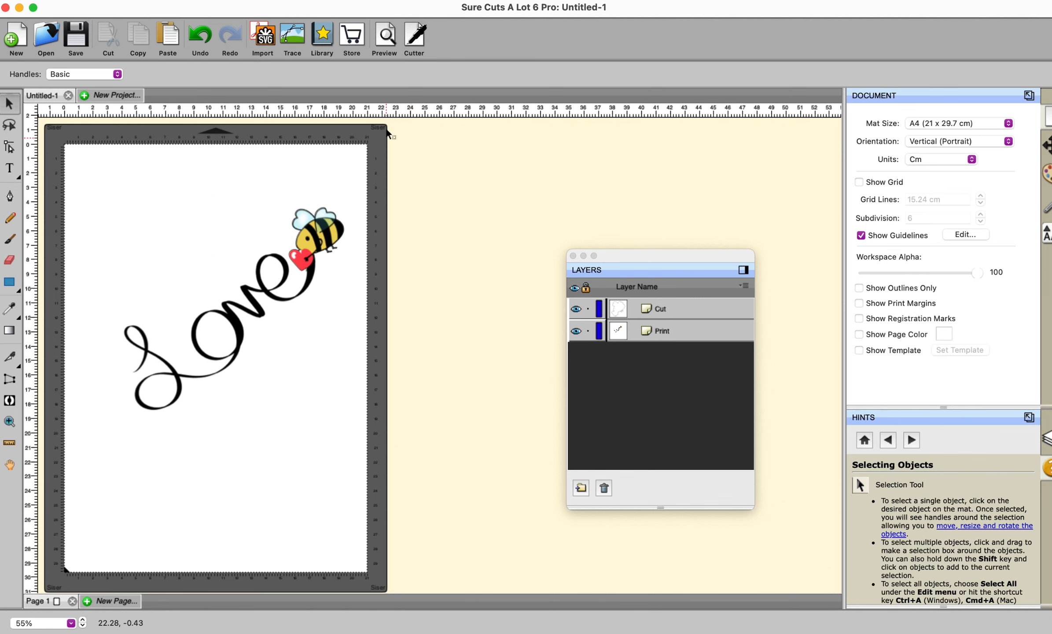
Preview the edited cut lines with the printable artwork hidden, restore Show Printable and close the preview
left_click(386, 39)
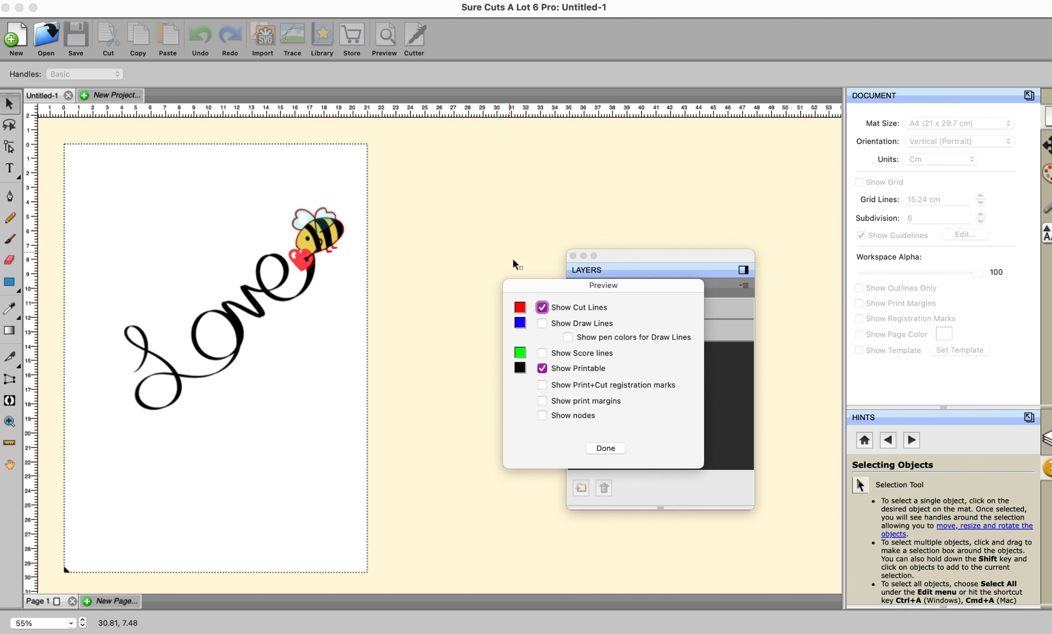
left_click(544, 370)
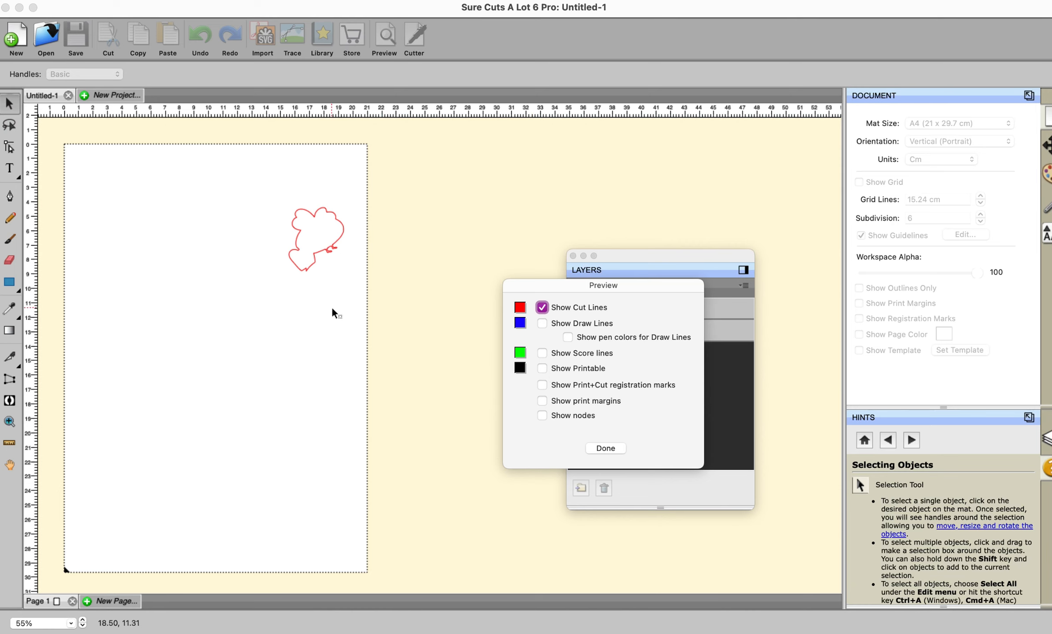
left_click(544, 369)
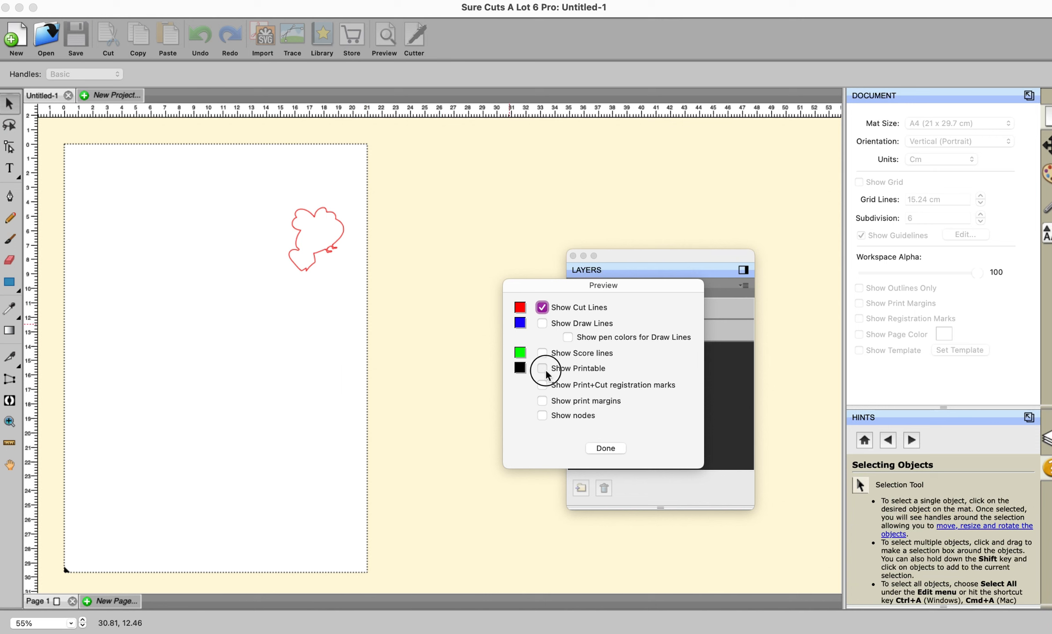
left_click(606, 447)
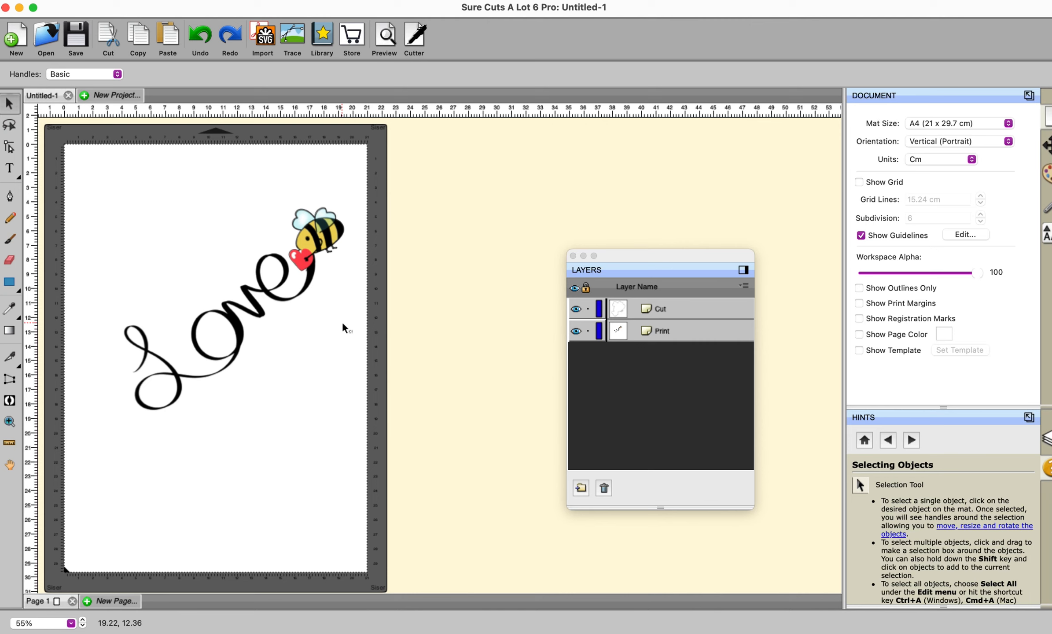
Select the Cut and Print layers, set them as a clip path to isolate the bee and heart, and preview the result
left_click(167, 1)
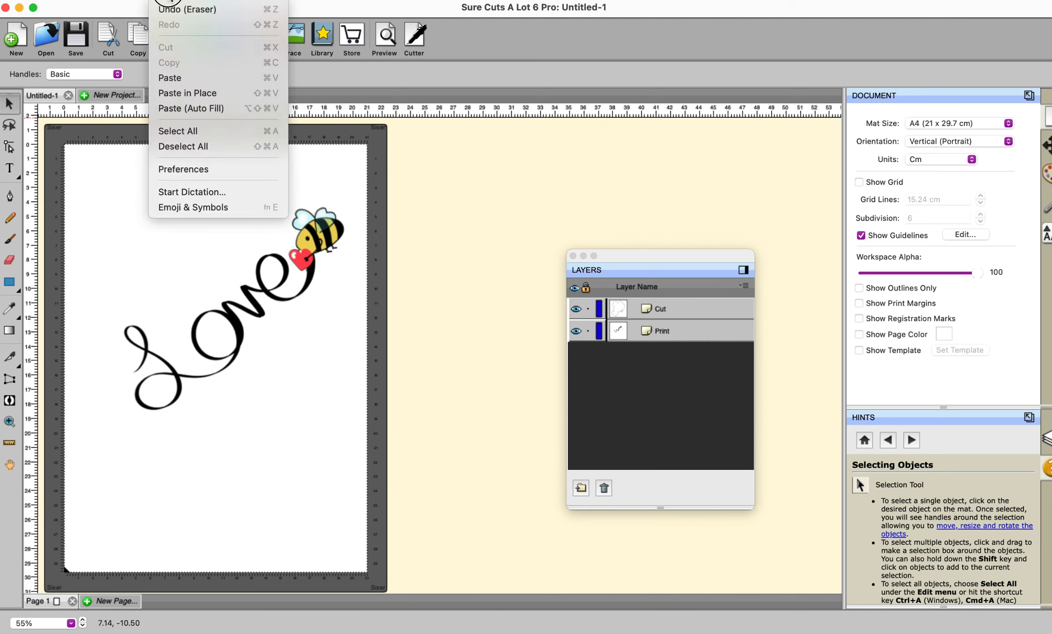
left_click(172, 130)
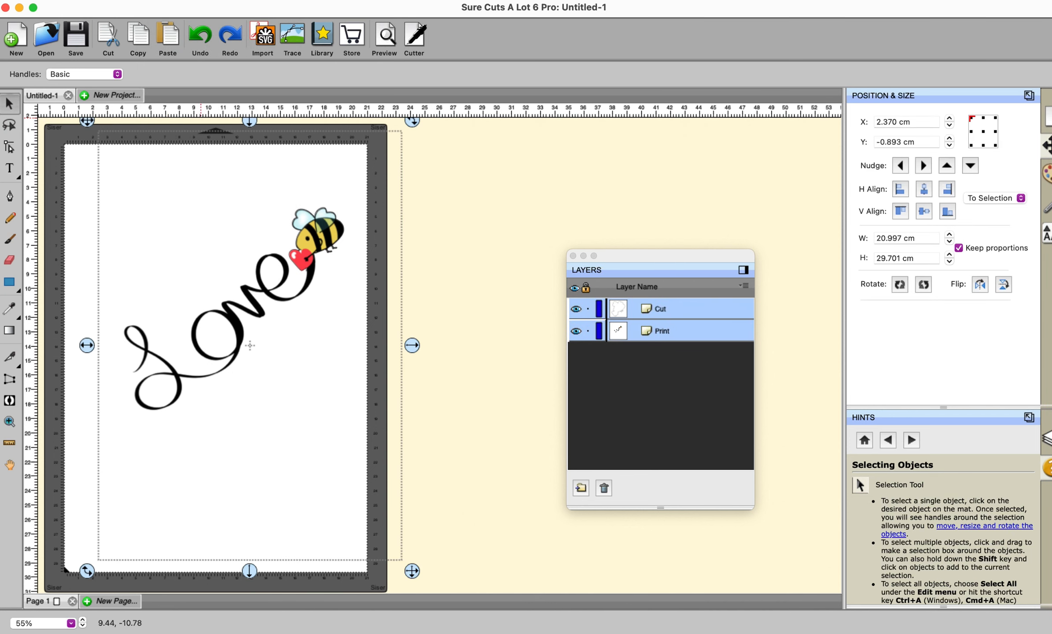
left_click(200, 1)
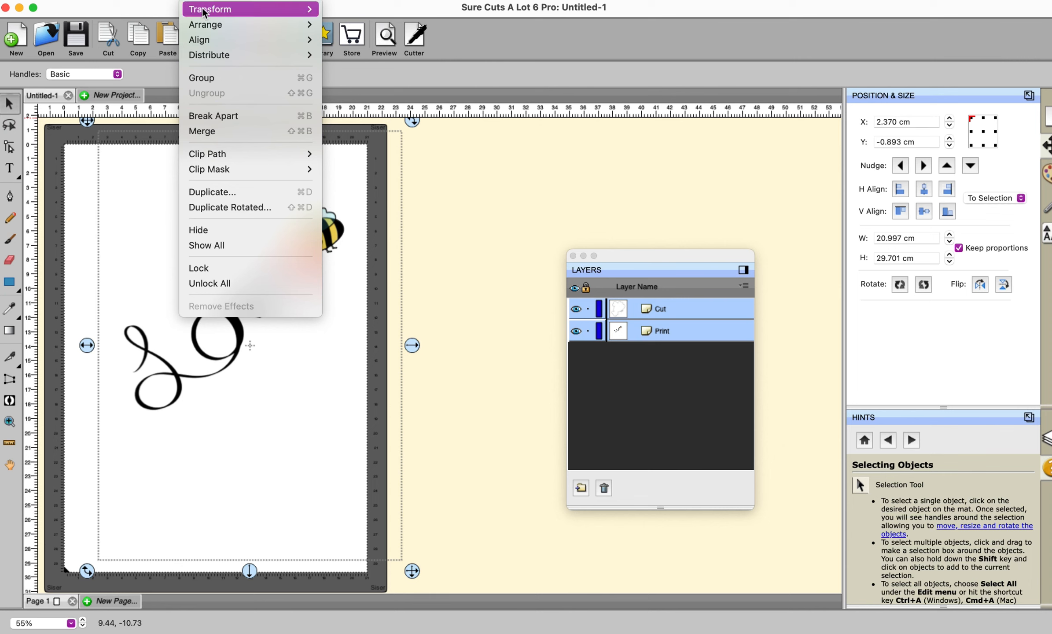
mouse_move(208, 154)
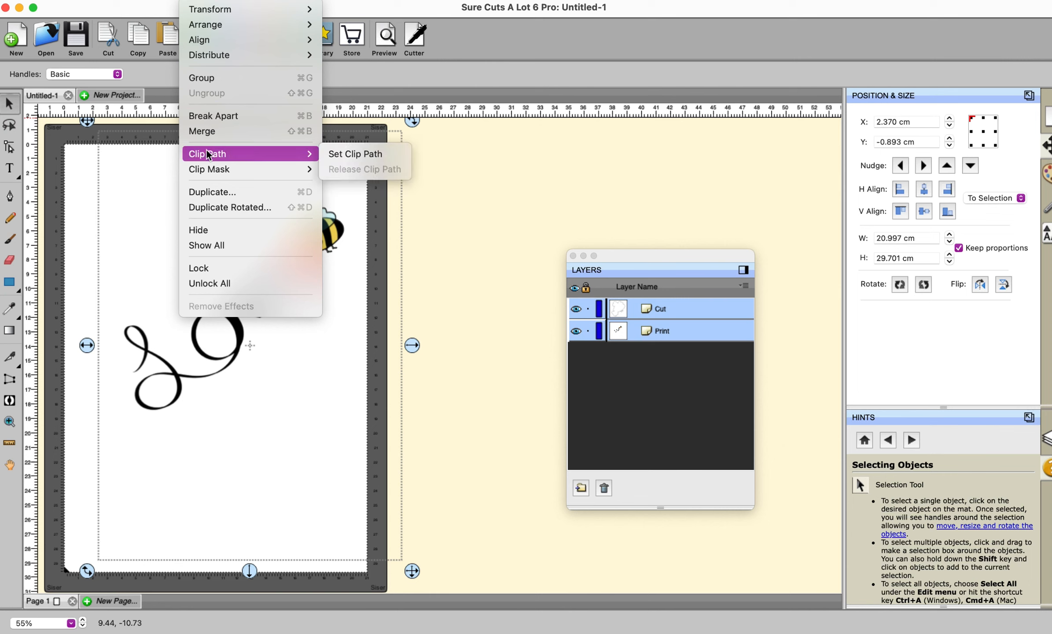
left_click(354, 154)
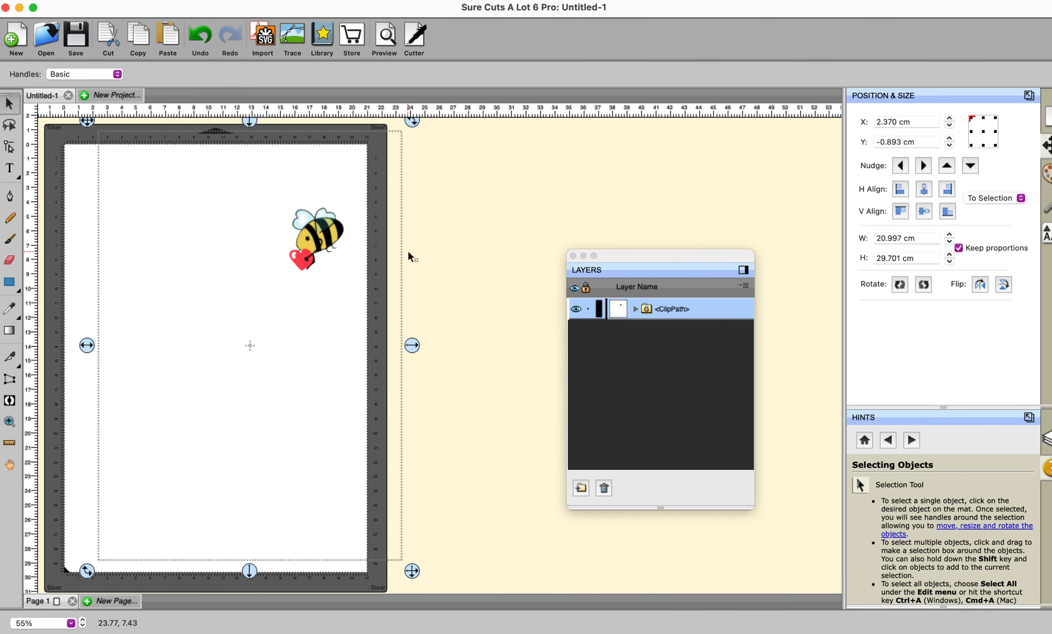
left_click(385, 39)
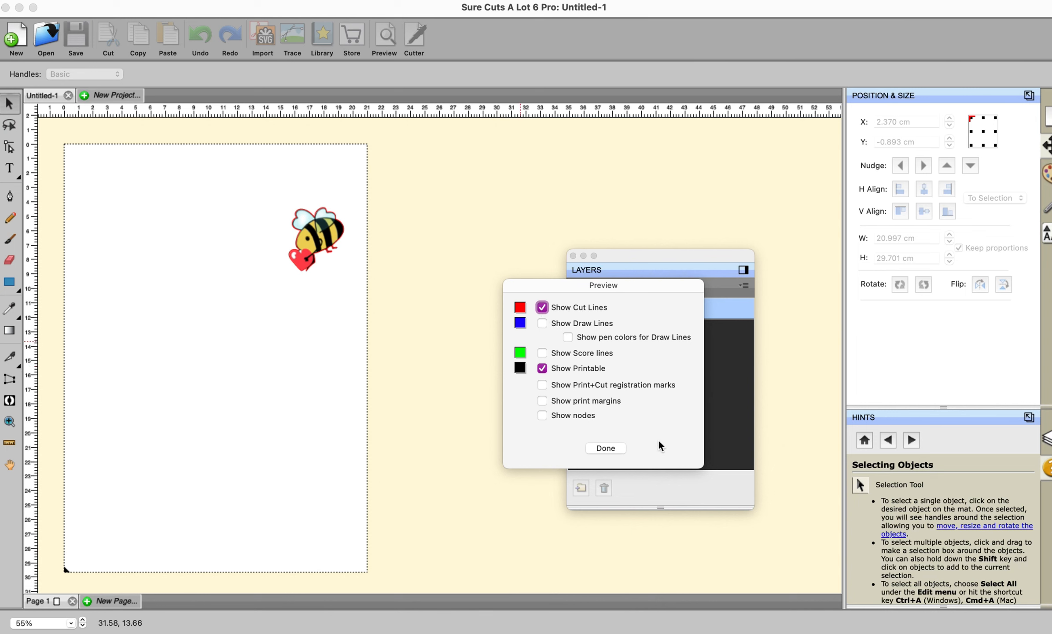
left_click(614, 446)
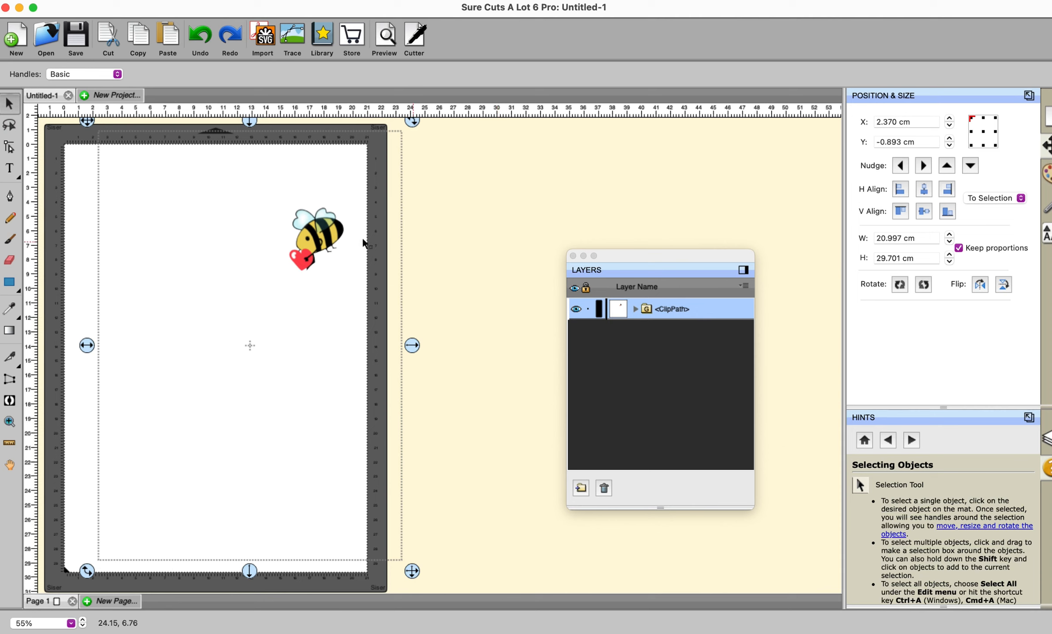
Move the clipped bee around the page, place its selection at about X -0.17 cm, Y 0.83 cm, and deselect it
left_click_drag(291, 245, 121, 206)
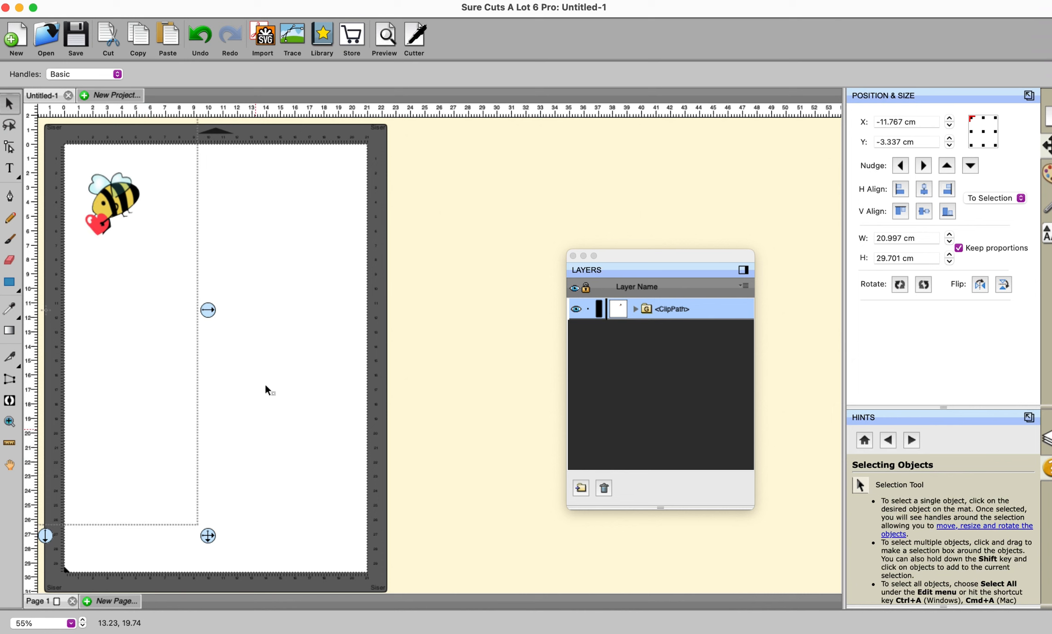
left_click_drag(125, 205, 202, 226)
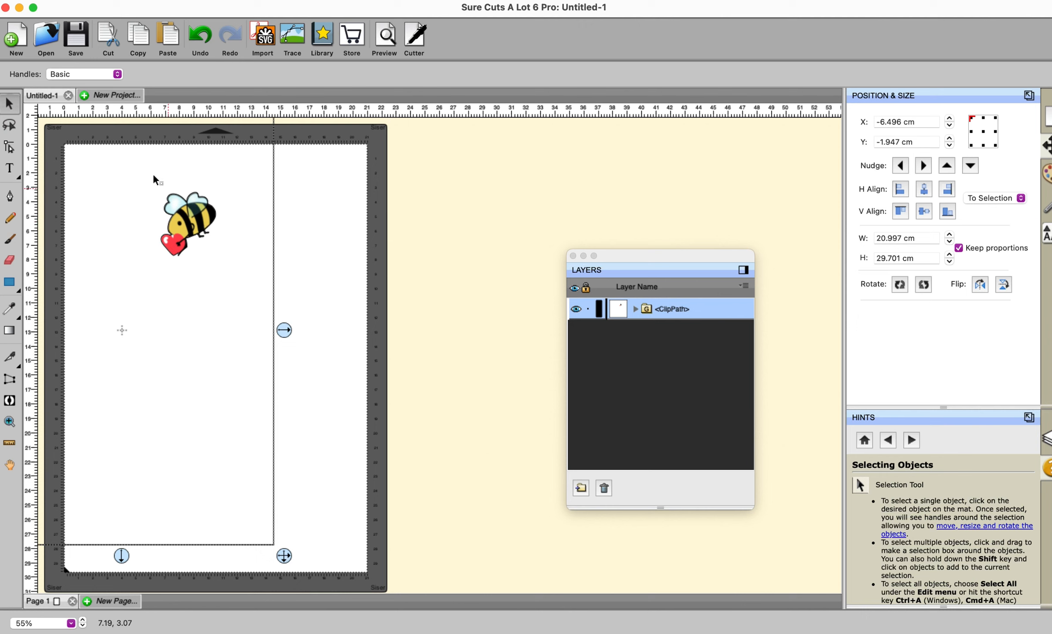
mouse_move(194, 227)
left_mouse_down()
mouse_move(237, 230)
mouse_move(284, 265)
left_mouse_up()
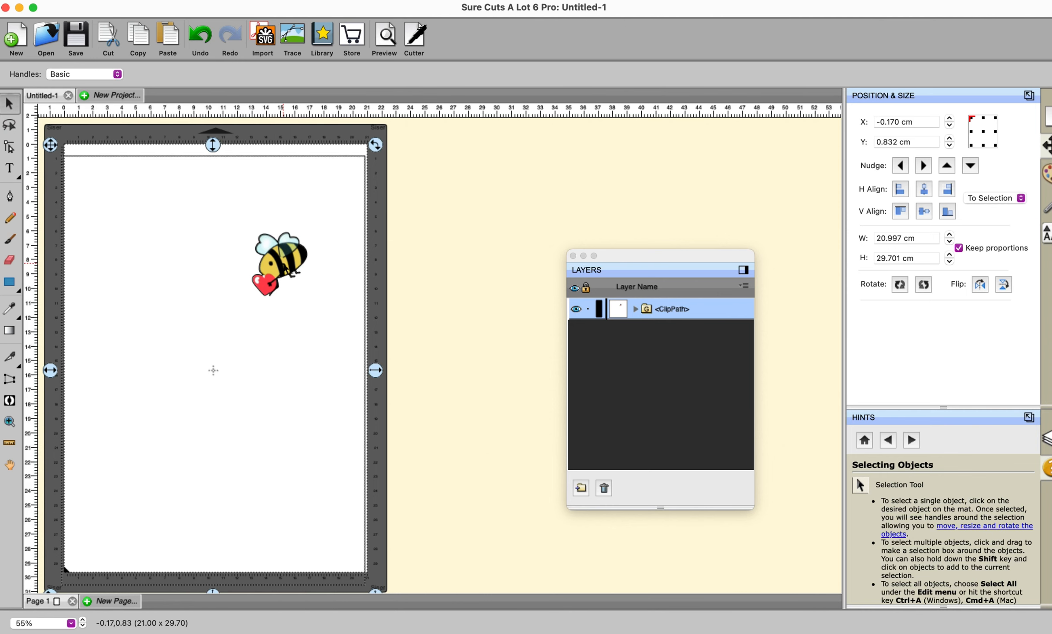
left_click(445, 264)
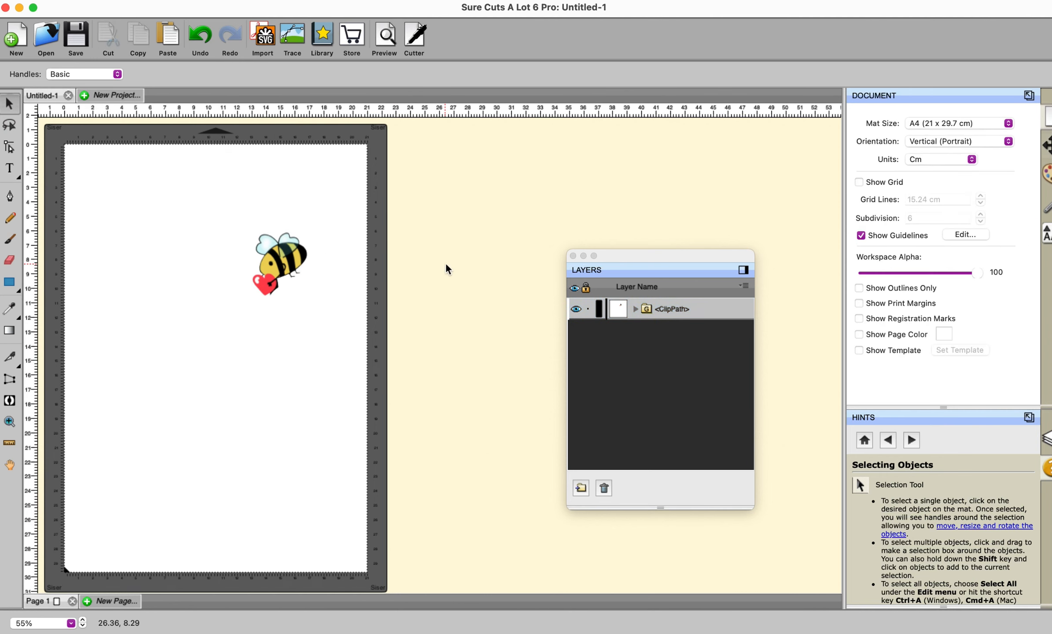